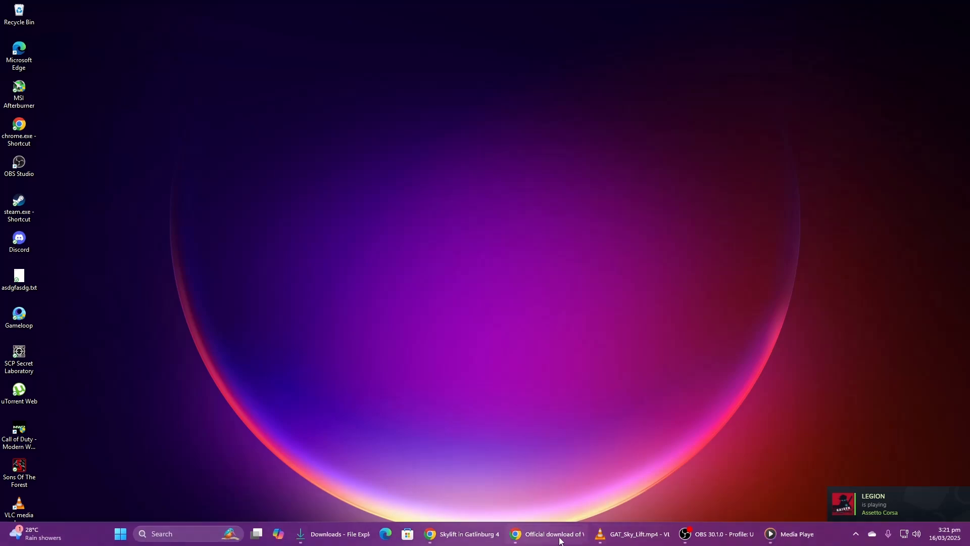
Step: Switch to the browser and look through the VLC media player download page on videolan.org
left_click(554, 537)
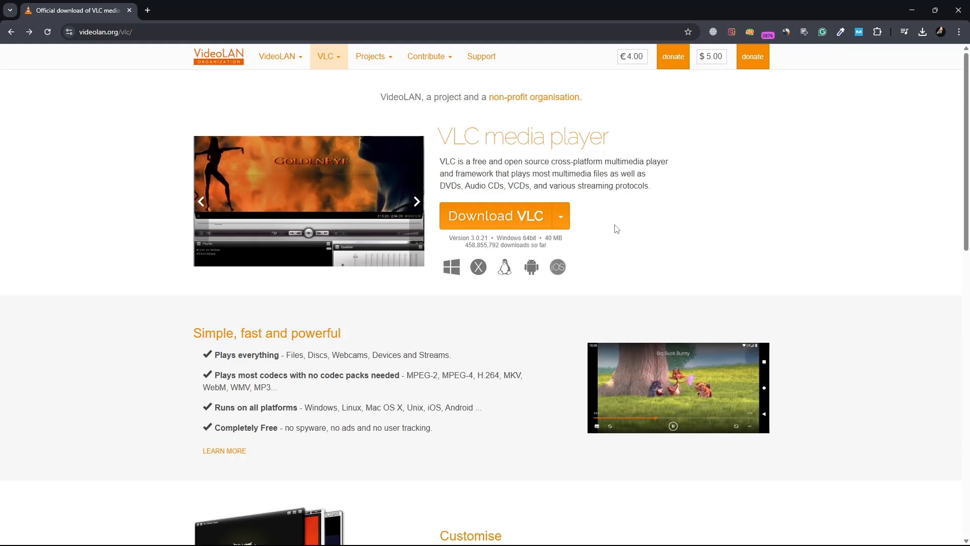
scroll(616, 229, "down", 2)
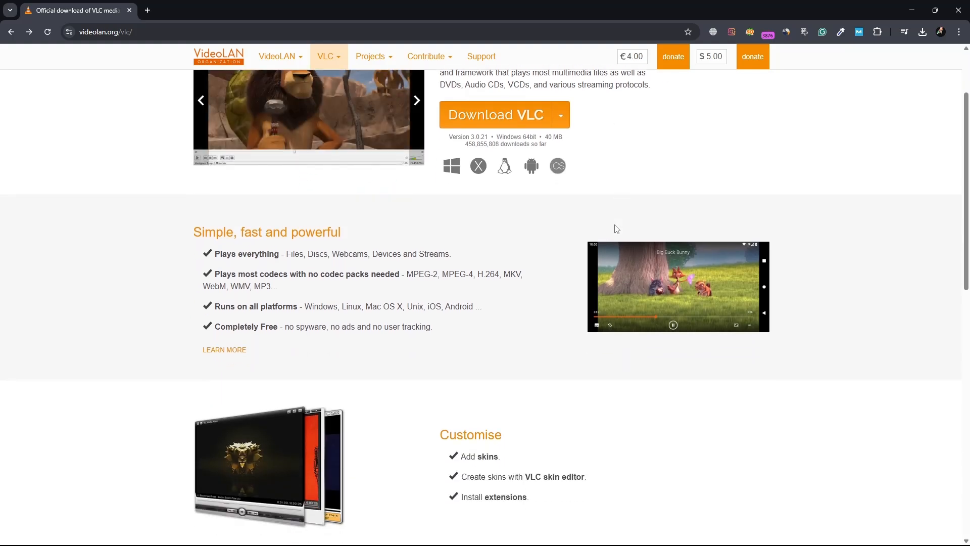
scroll(617, 229, "down", 3)
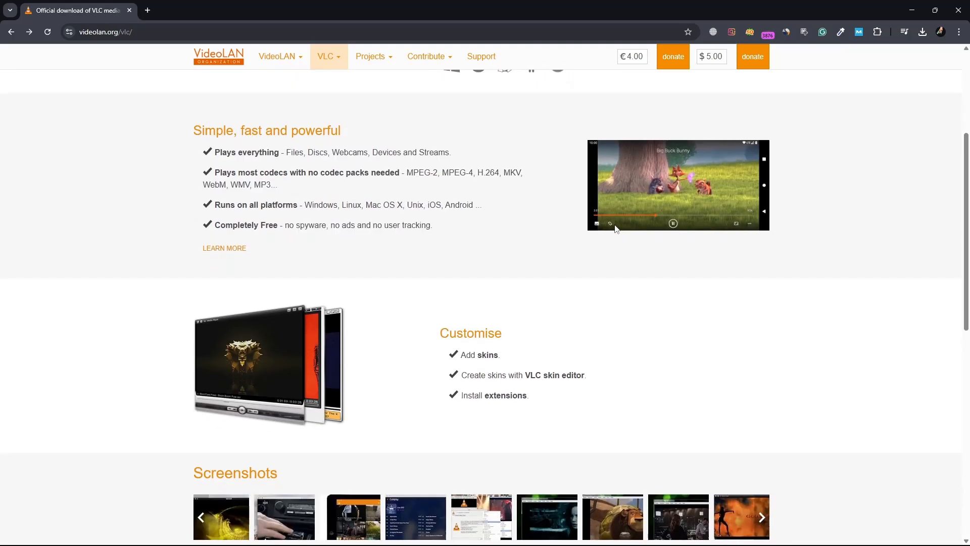
scroll(620, 232, "down", 9)
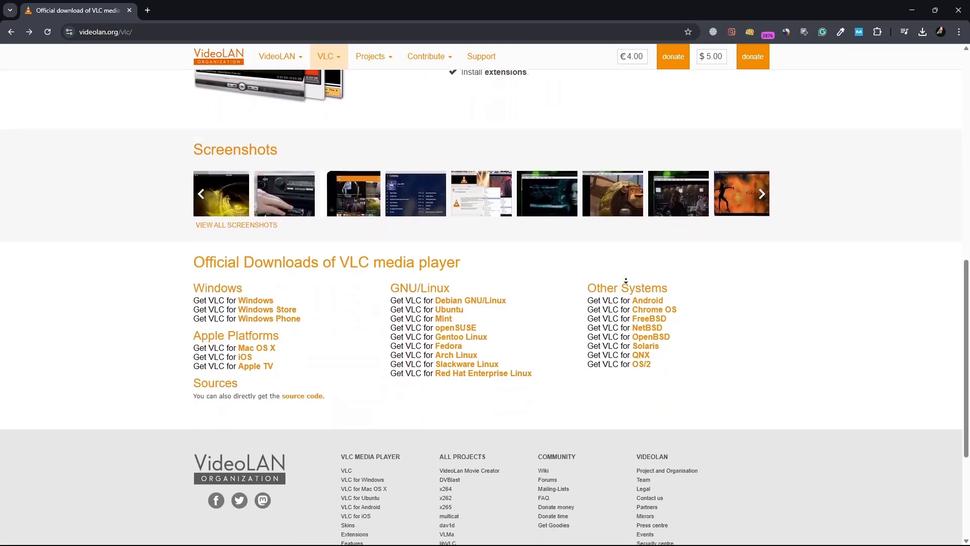
scroll(630, 259, "up", 15)
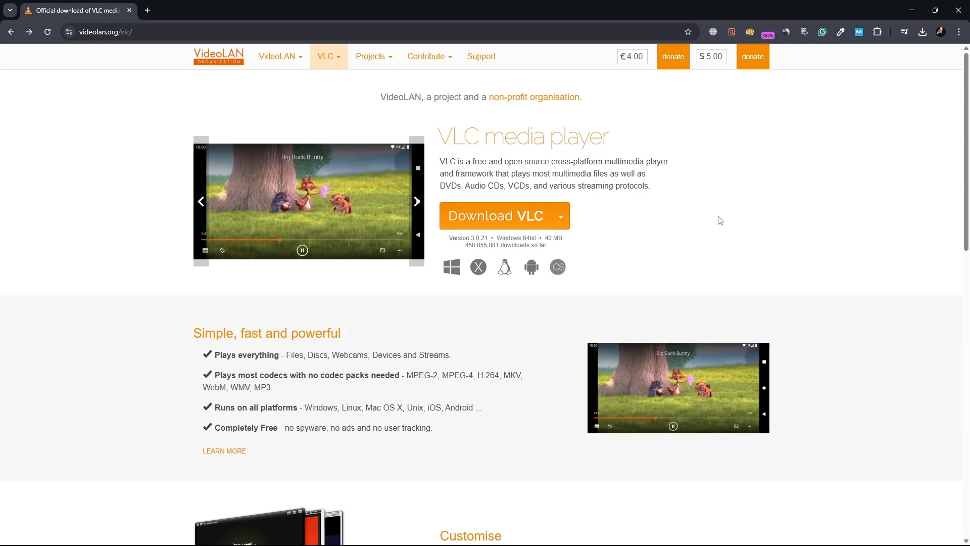
left_click(913, 3)
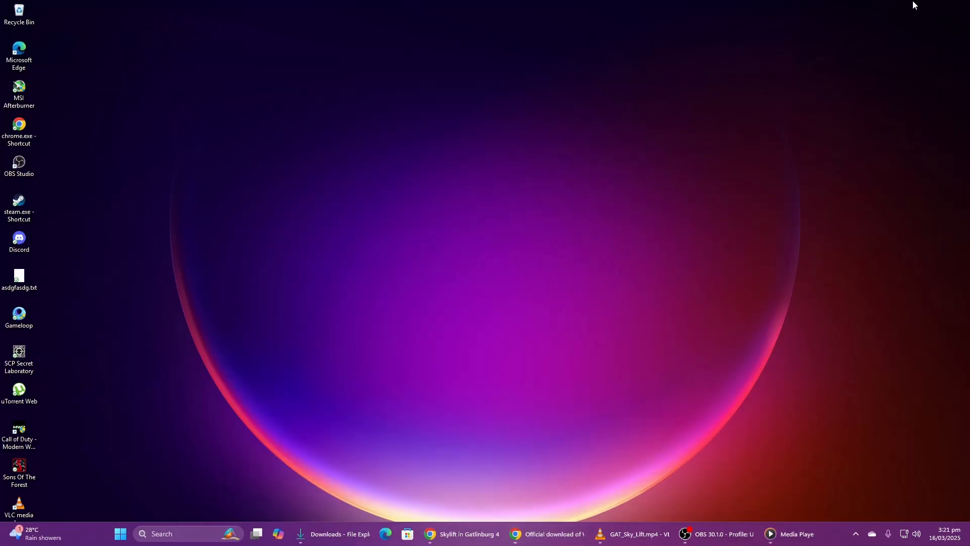
Step: Switch to VLC media player, move GAT_Sky_Lift.mp4 to the frame at 00:03 and take a snapshot of it
left_click(635, 534)
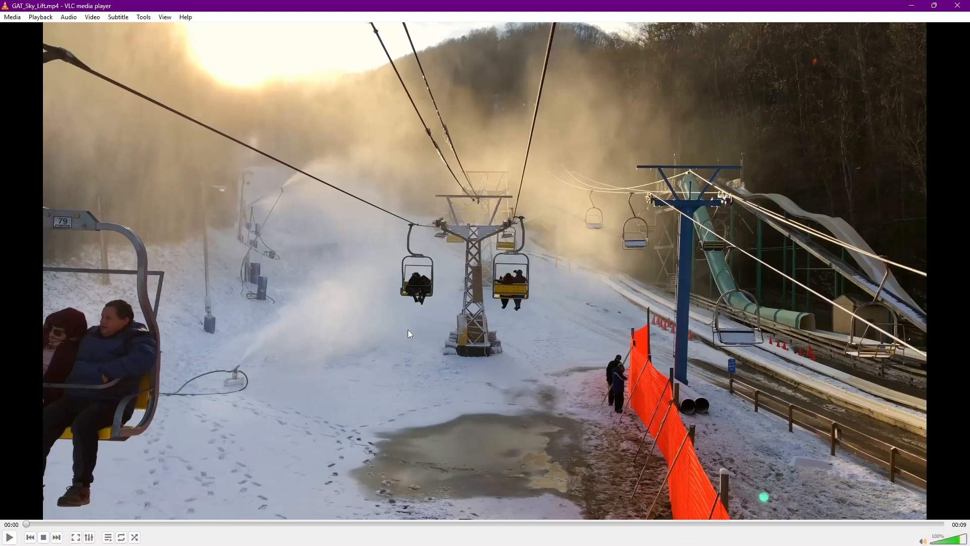
left_click(46, 524)
left_click_drag(46, 525, 266, 524)
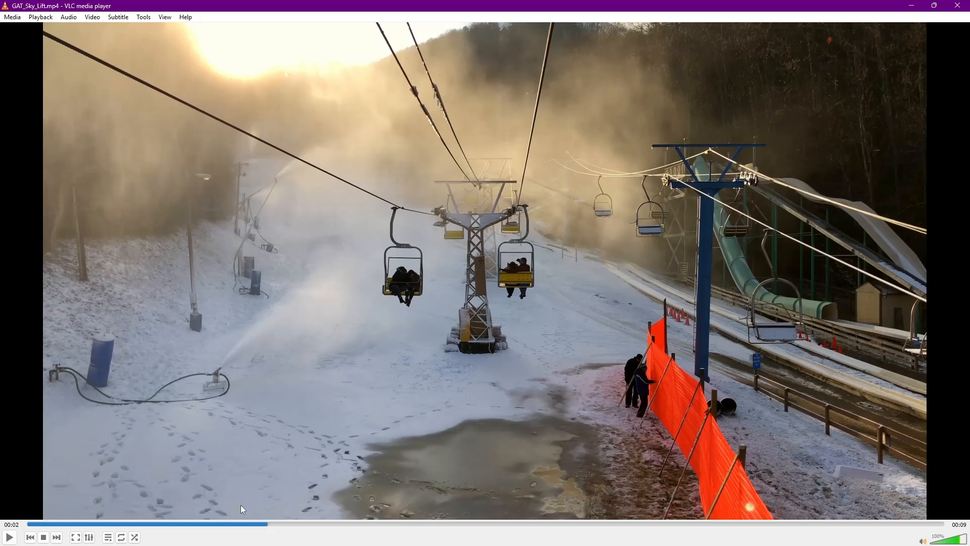
left_click_drag(267, 524, 377, 533)
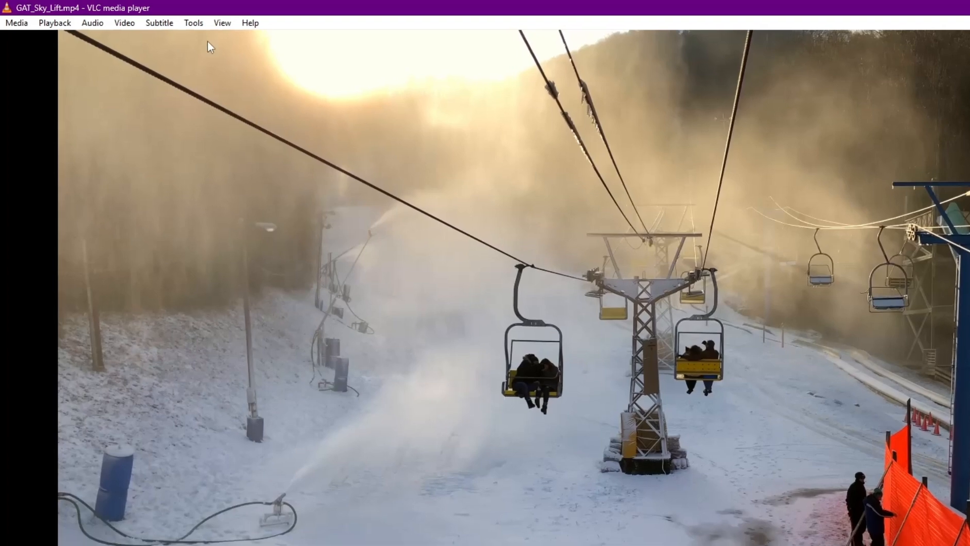
left_click(126, 26)
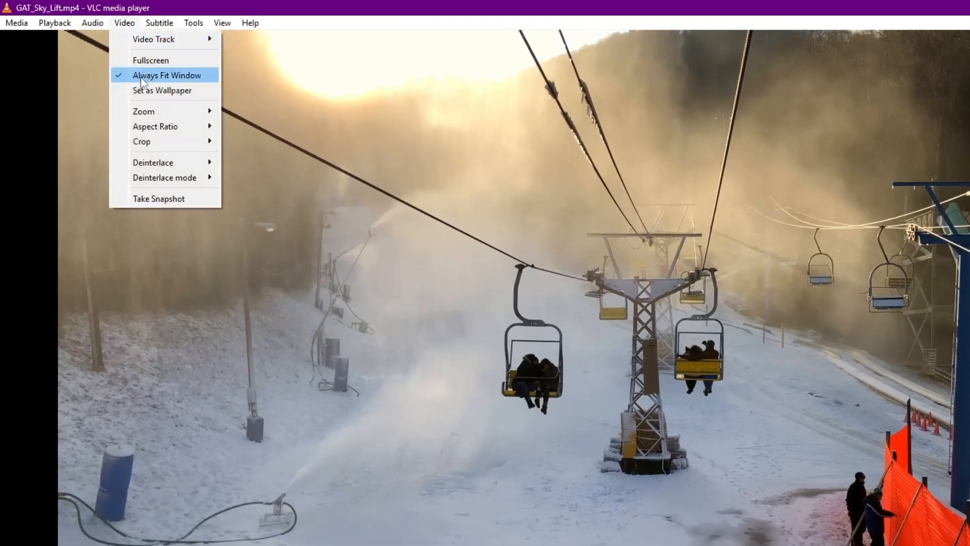
left_click(162, 199)
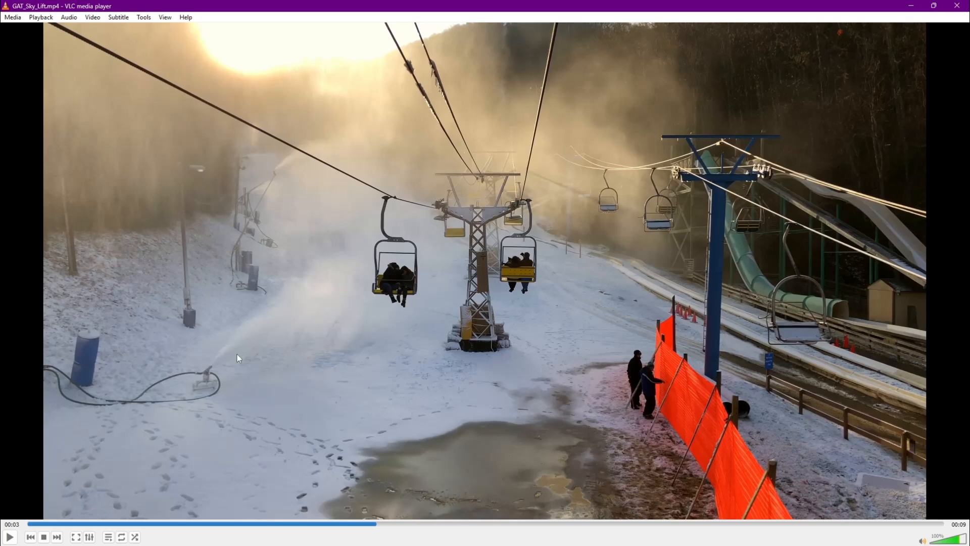
Step: Return the video to its beginning and open the preferences with all settings shown
left_click_drag(204, 524, 28, 524)
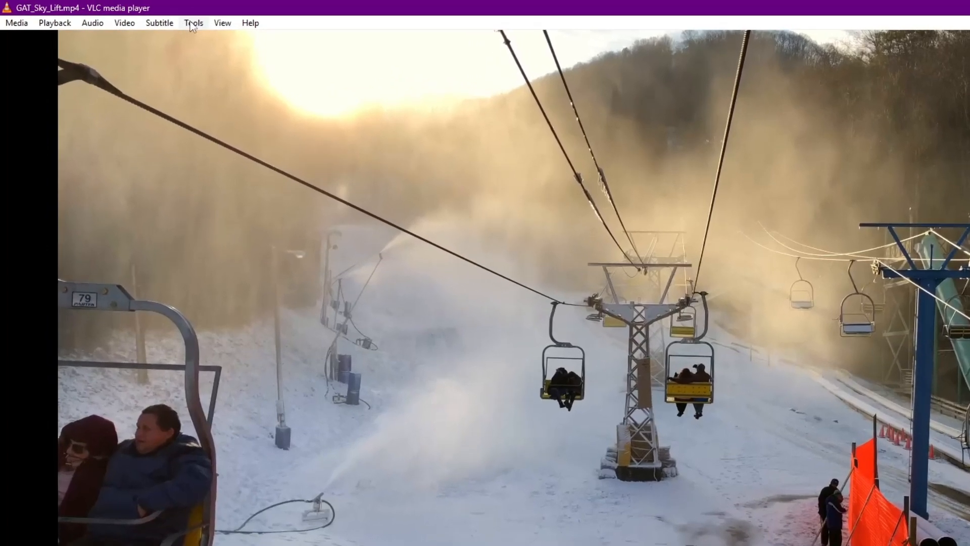
left_click(191, 22)
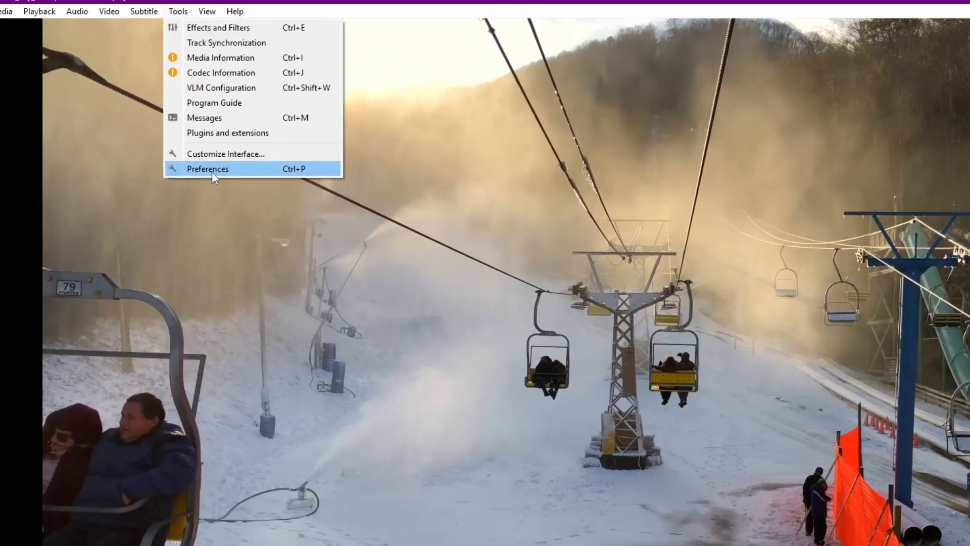
left_click(227, 182)
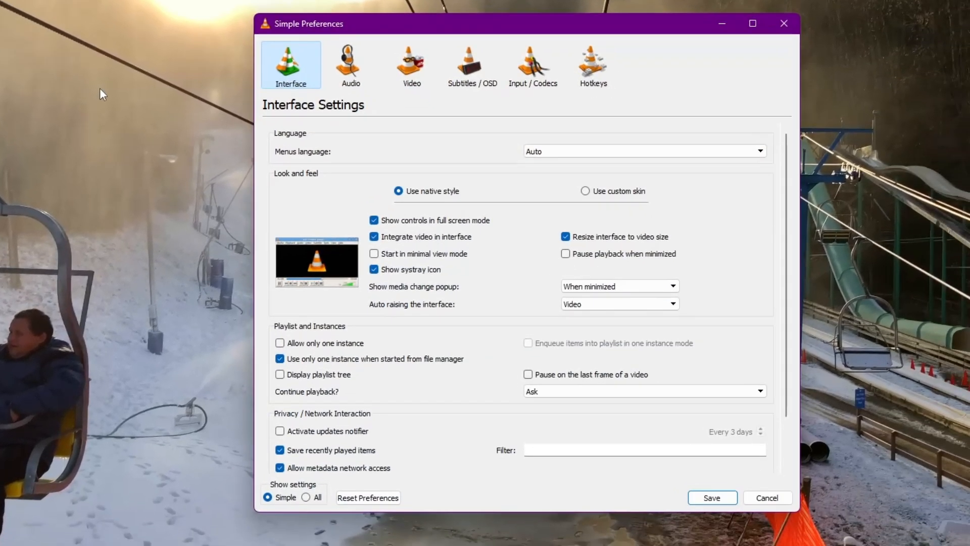
left_click(306, 498)
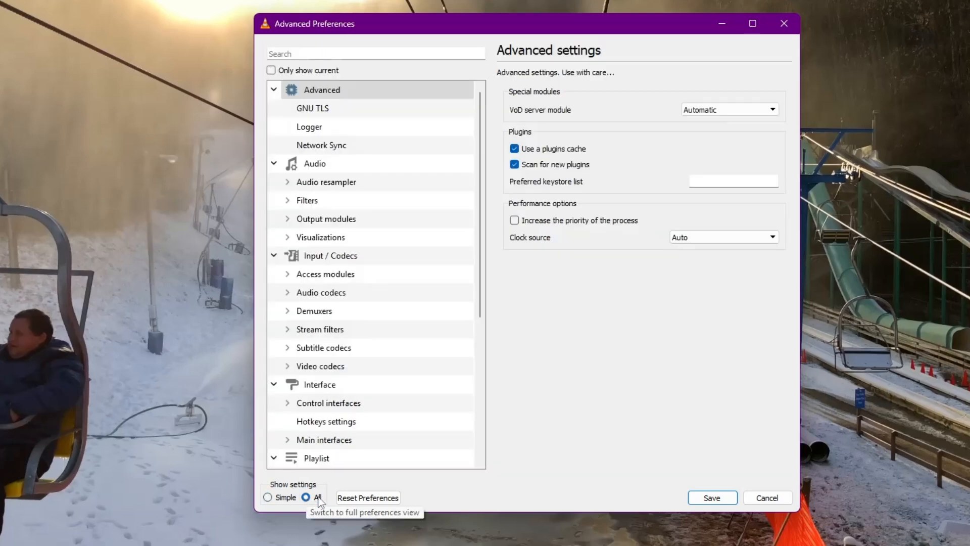
Step: Open the Scene filter settings among the video filters in the advanced preferences
scroll(450, 369, "down", 4)
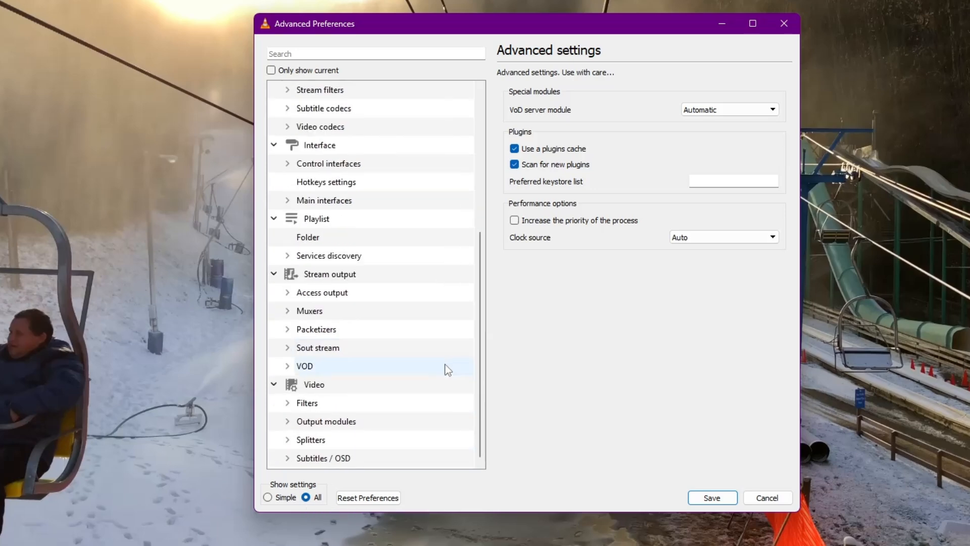
left_click(286, 403)
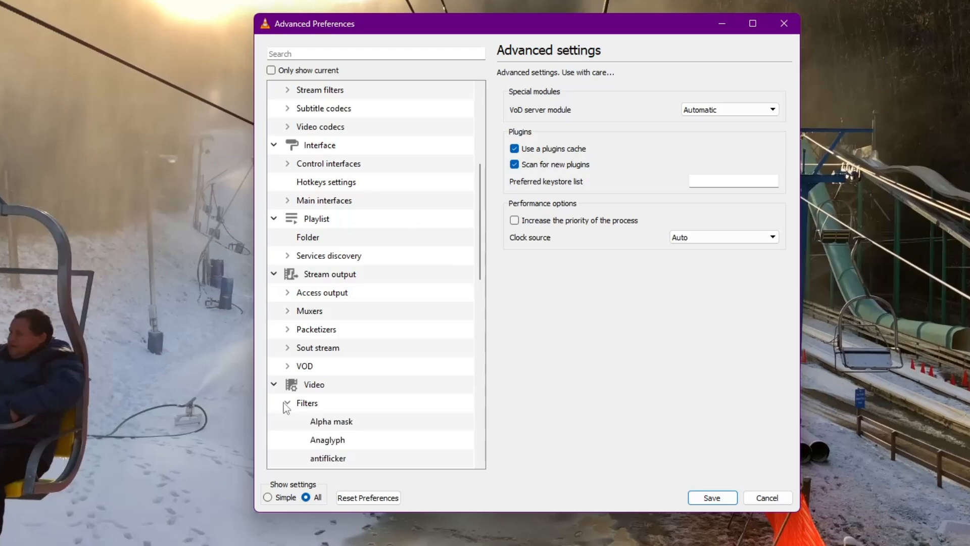
scroll(306, 405, "down", 2)
scroll(307, 404, "down", 8)
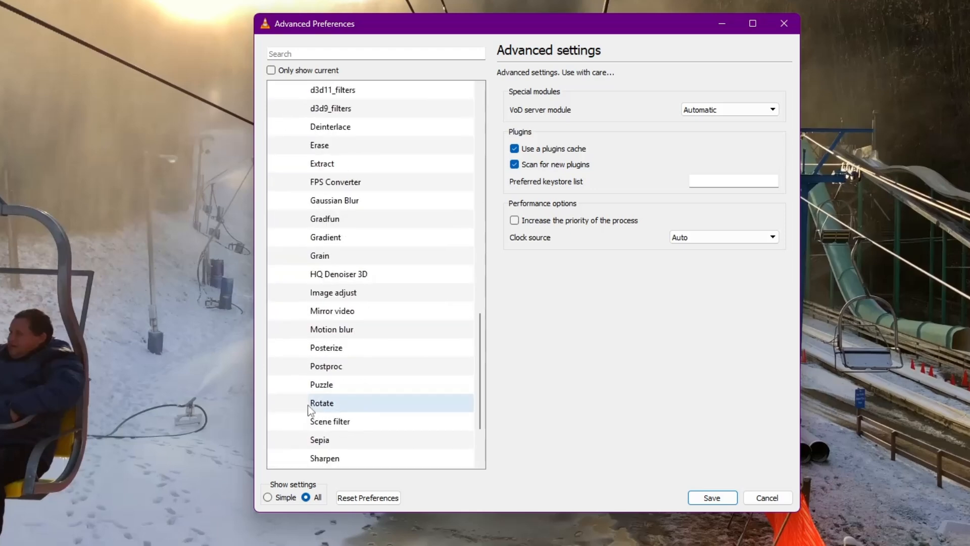
left_click(342, 373)
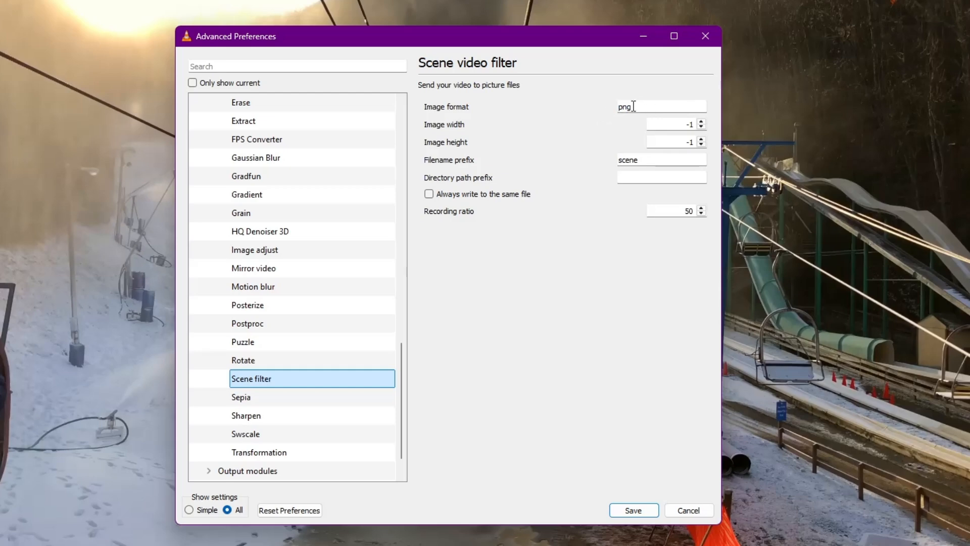
Step: Keep the scene filter's png format, -1 width and height and "scene" filename prefix, and set its recording ratio to 10
left_click(628, 106)
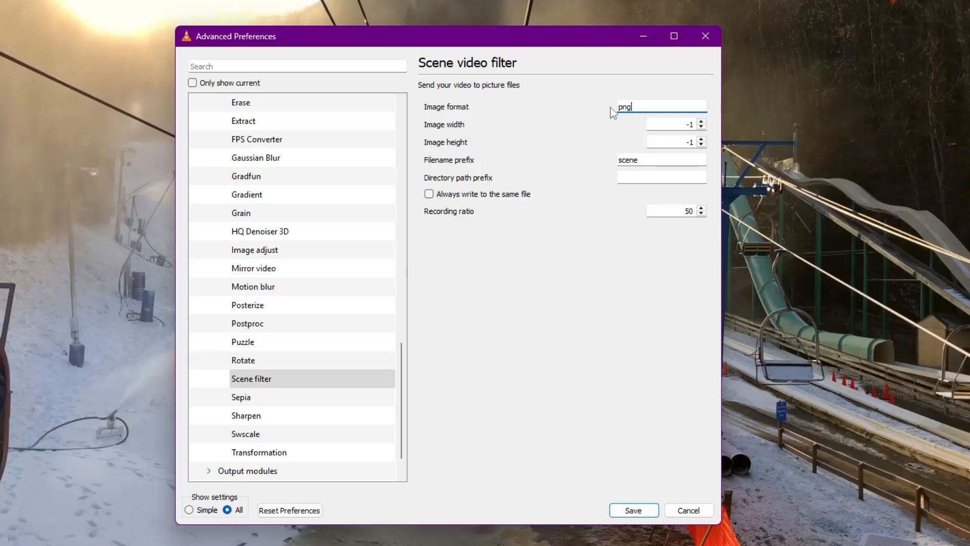
double_click(690, 124)
double_click(690, 142)
left_click(604, 142)
left_click_drag(619, 159, 647, 159)
left_click(646, 160)
left_click(634, 177)
double_click(682, 211)
mouse_move(685, 218)
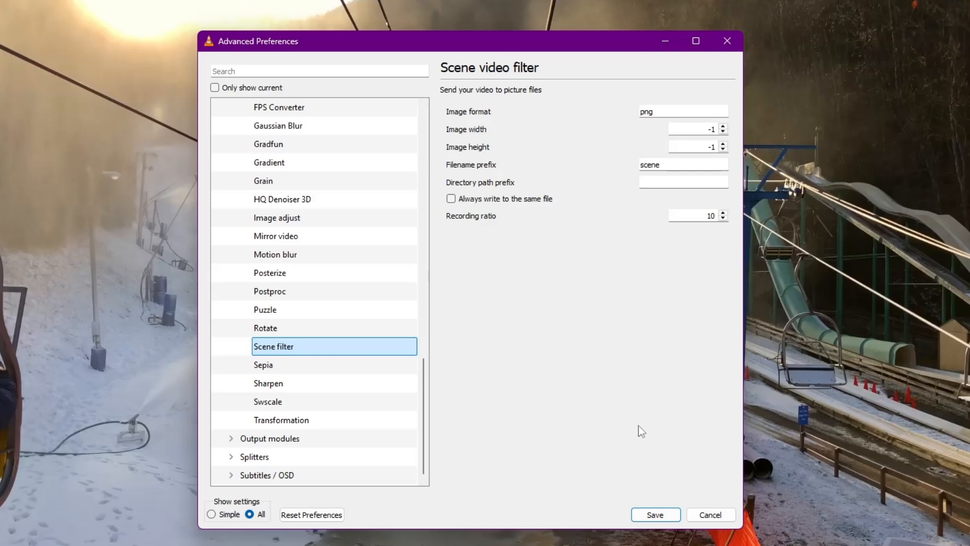
Step: Enable the Scene video filter in the video Filters settings and save the preferences
scroll(313, 243, "up", 8)
left_click(277, 329)
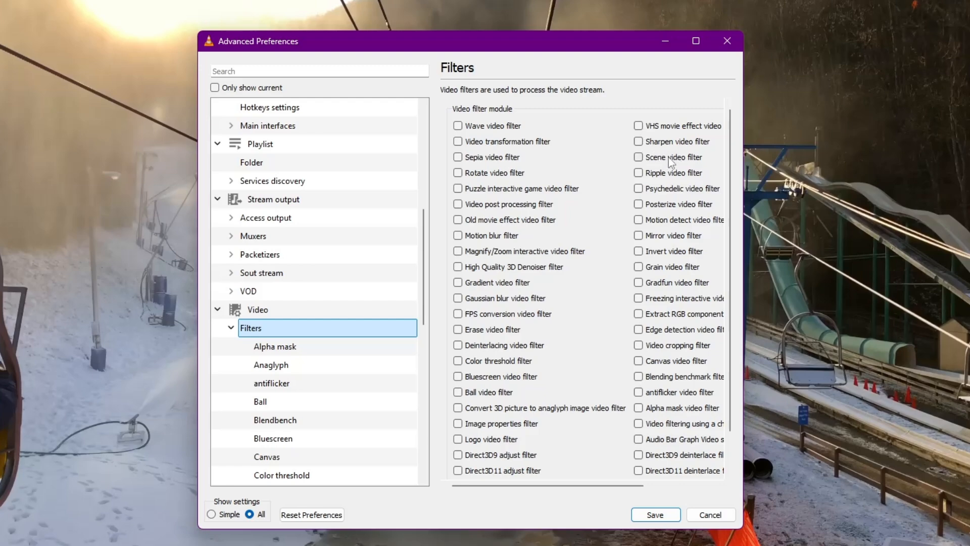
left_click(639, 157)
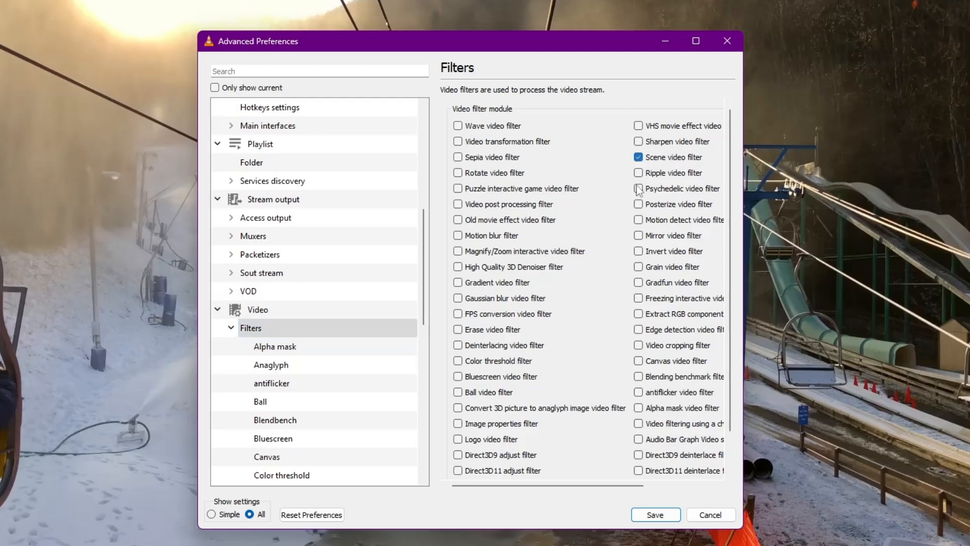
left_click(652, 514)
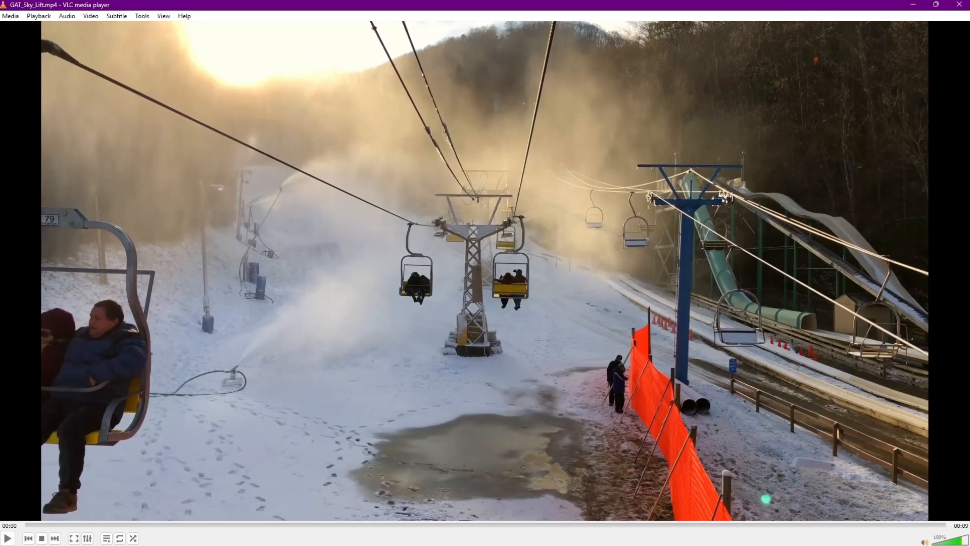
Step: Restart VLC media player and play GAT_Sky_Lift.mp4 from the Downloads folder
key("alt+F4")
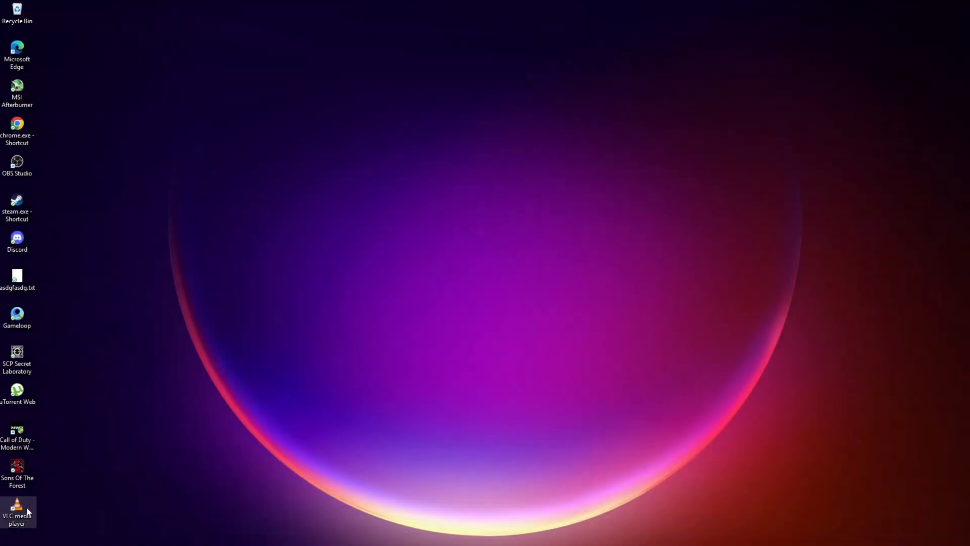
double_click(36, 505)
key("ctrl+o")
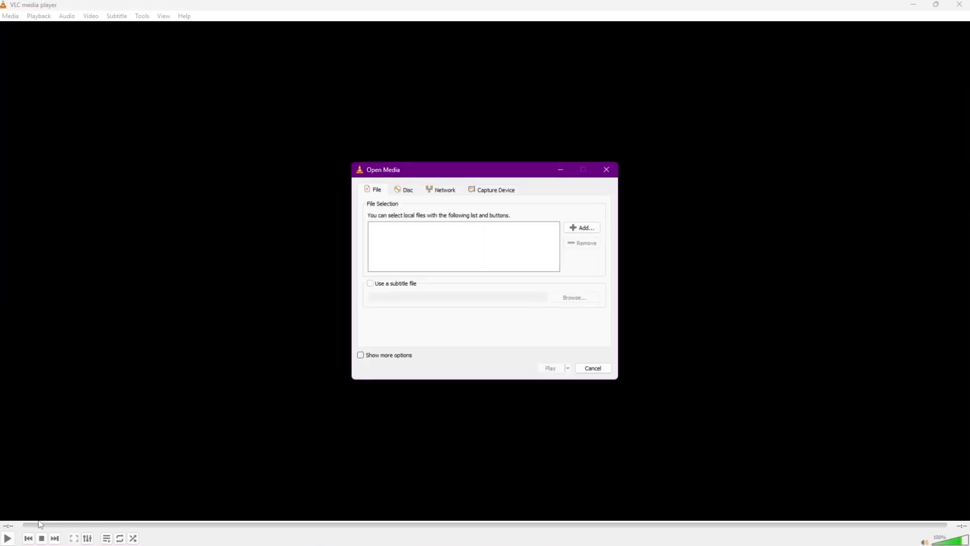
left_click(592, 227)
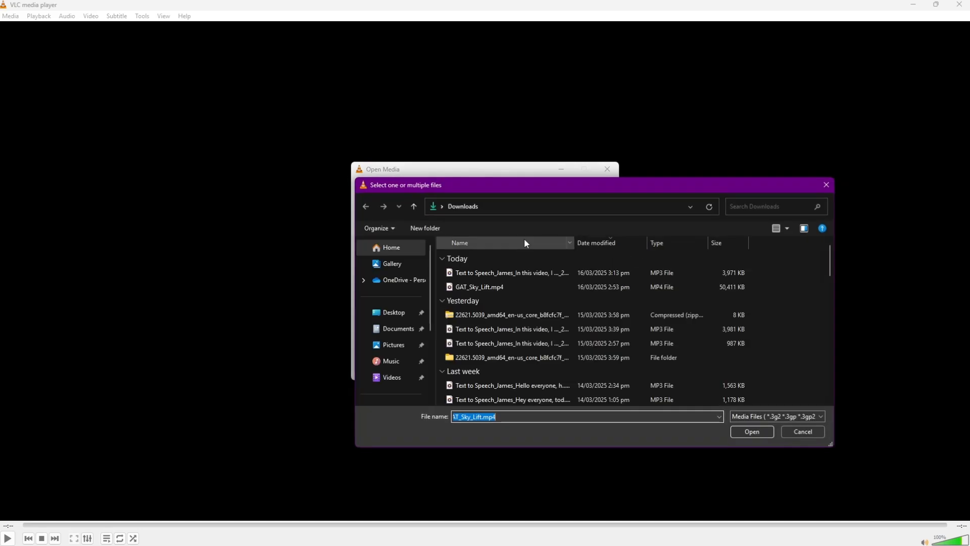
left_click(530, 286)
left_click(750, 432)
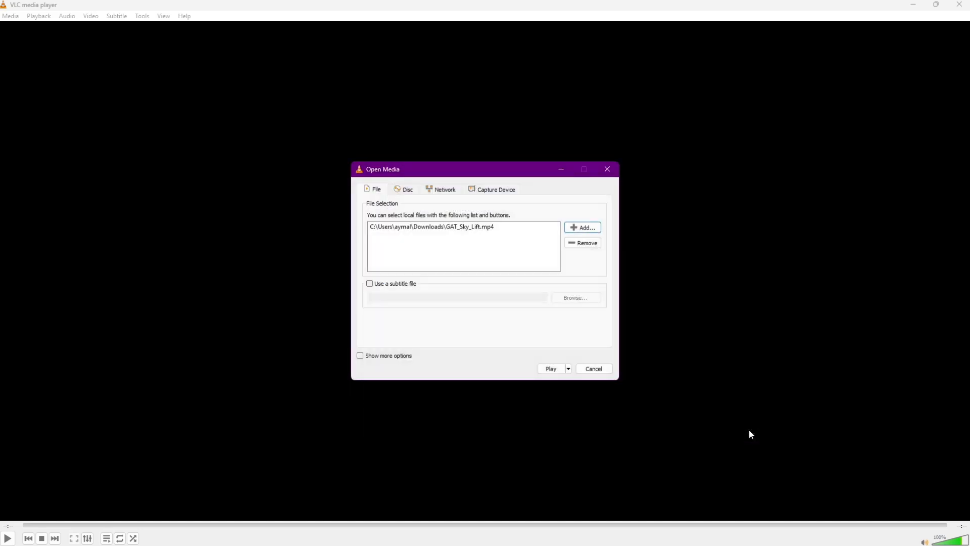
left_click(562, 369)
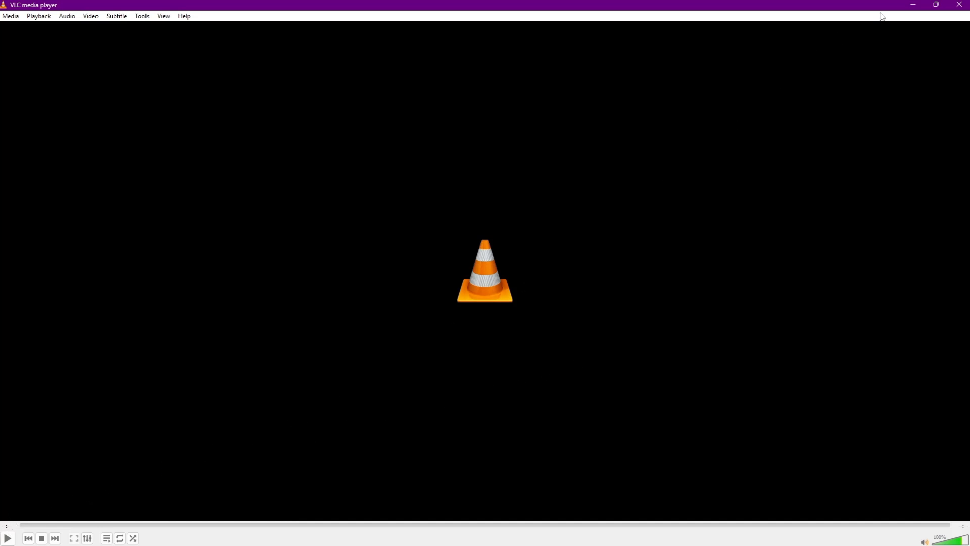
Step: Minimize VLC, switch to File Explorer and show the Pictures folder in a maximized window
left_click(906, 3)
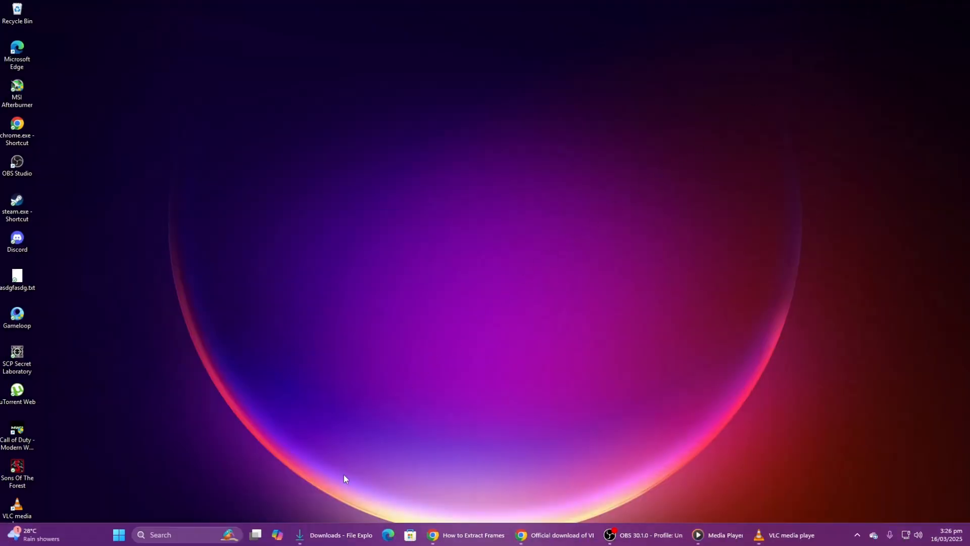
left_click(331, 535)
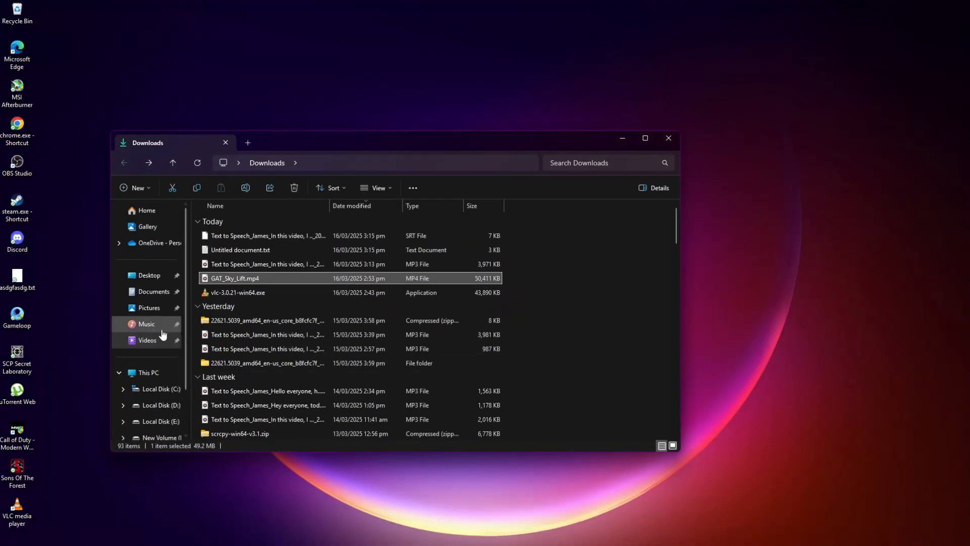
left_click(147, 310)
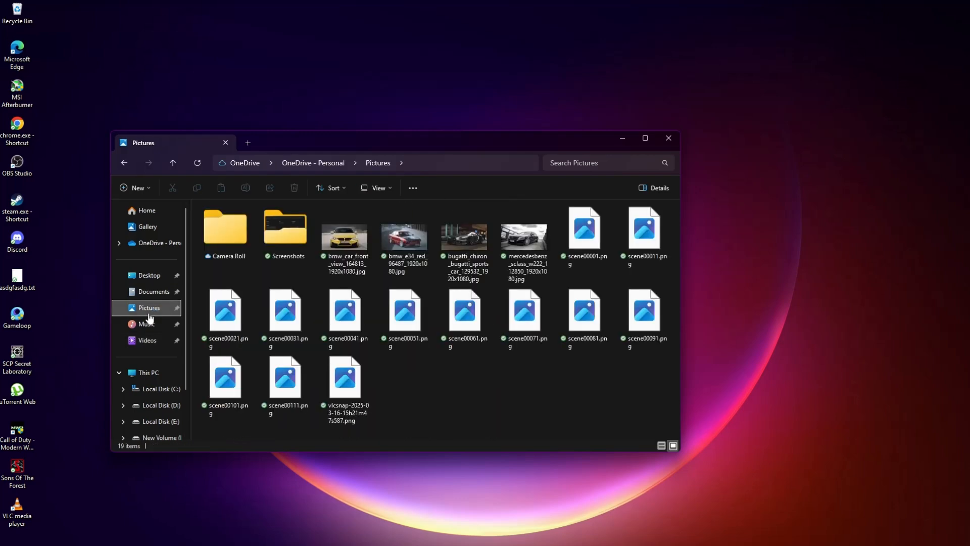
left_click(654, 139)
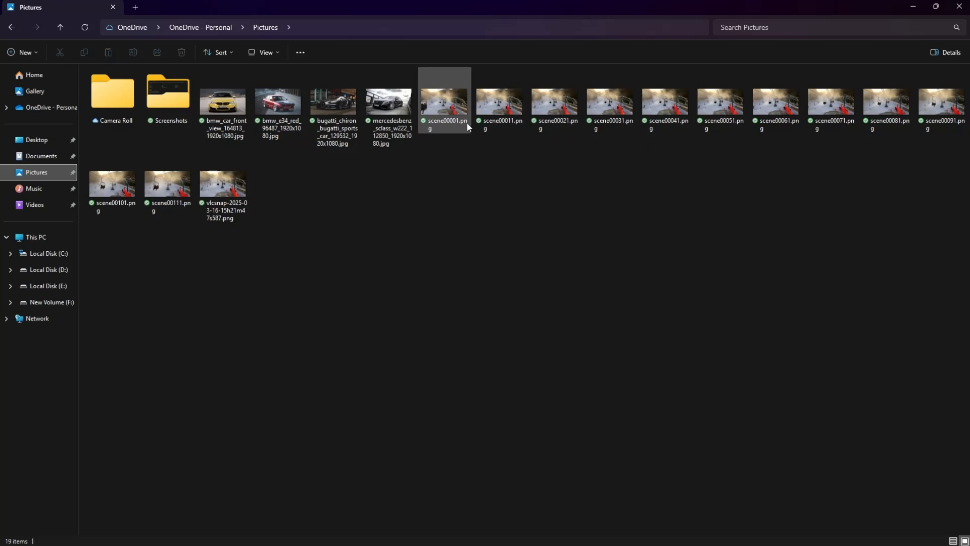
Step: Open the extracted frame scene00001.png and maximize the image viewer to inspect it
left_click(467, 123)
double_click(466, 122)
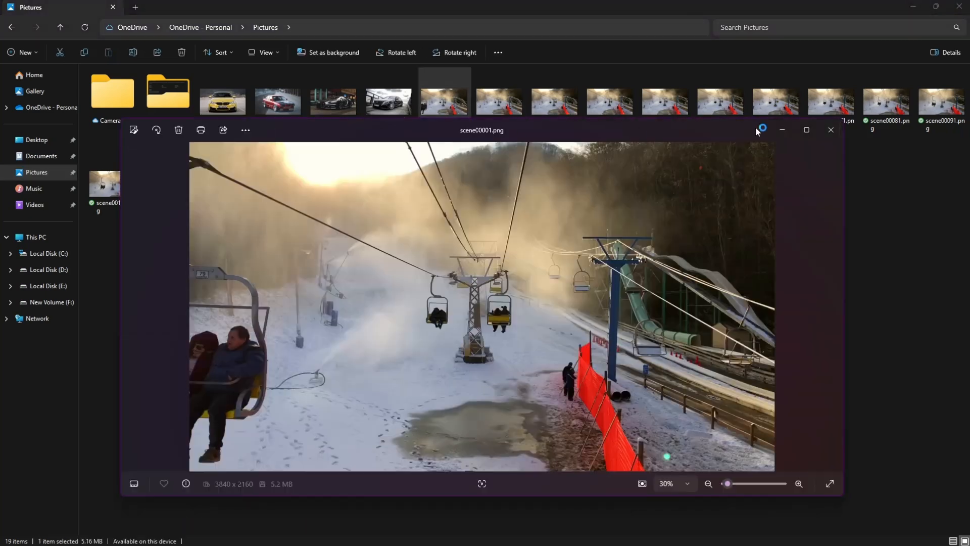
left_click(807, 129)
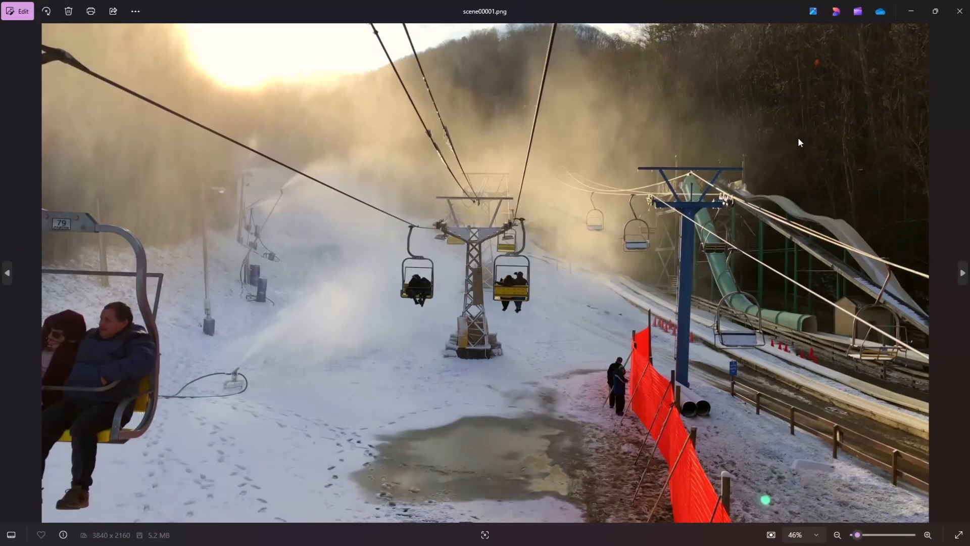
Step: Page forward through the extracted frames up to scene00091.png to inspect them, and close the image viewer
left_click(962, 274)
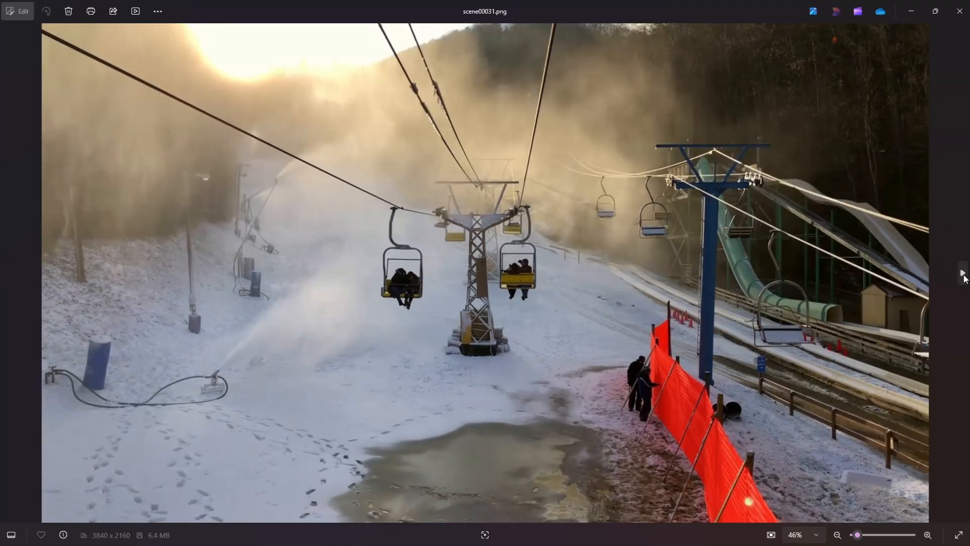
left_click(963, 274)
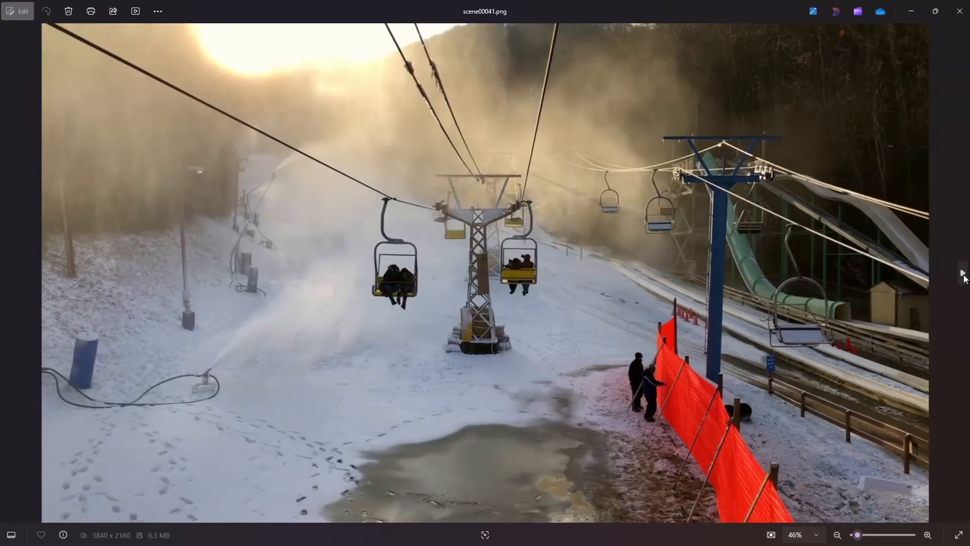
left_click(963, 273)
left_click(963, 273)
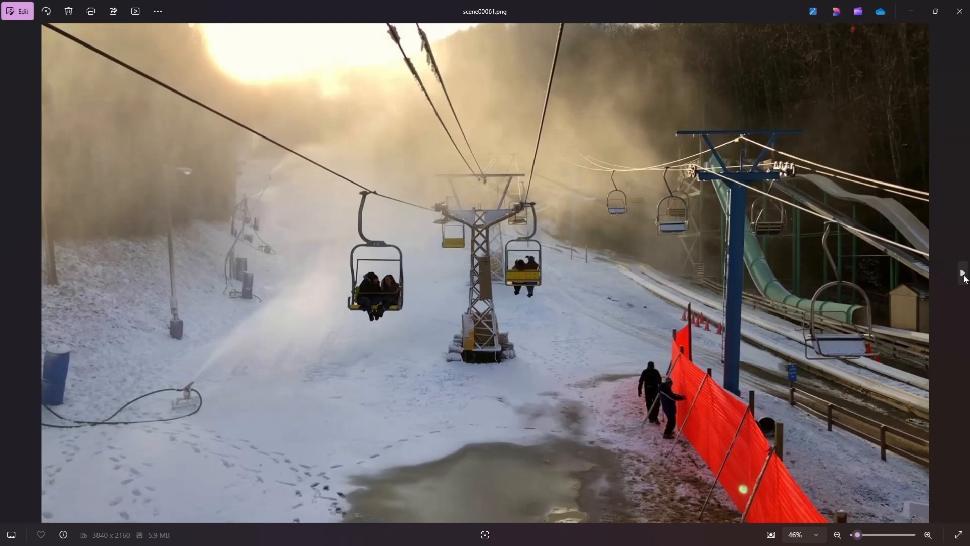
left_click(963, 273)
left_click(963, 274)
left_click(962, 273)
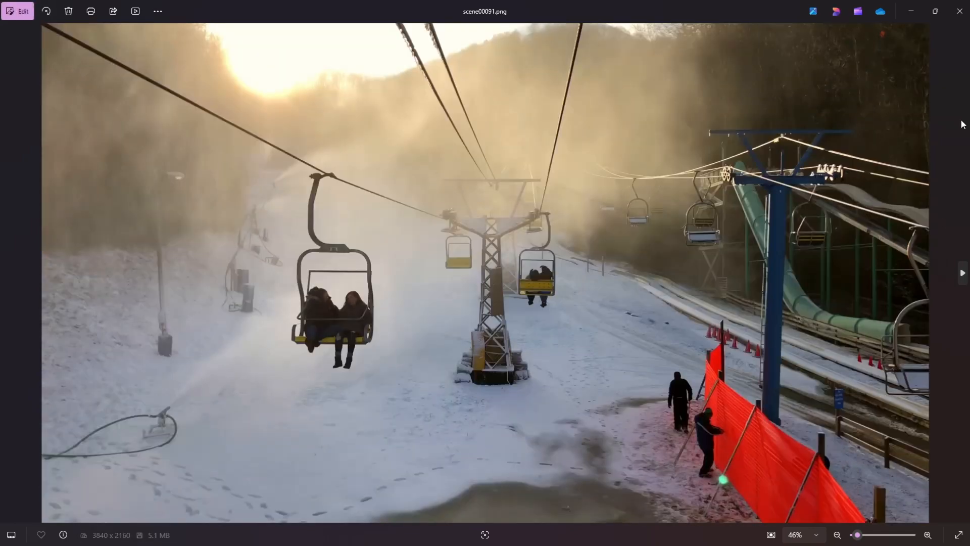
left_click(960, 11)
Step: Switch back to VLC media player and open its preferences with all advanced settings shown
left_click(913, 6)
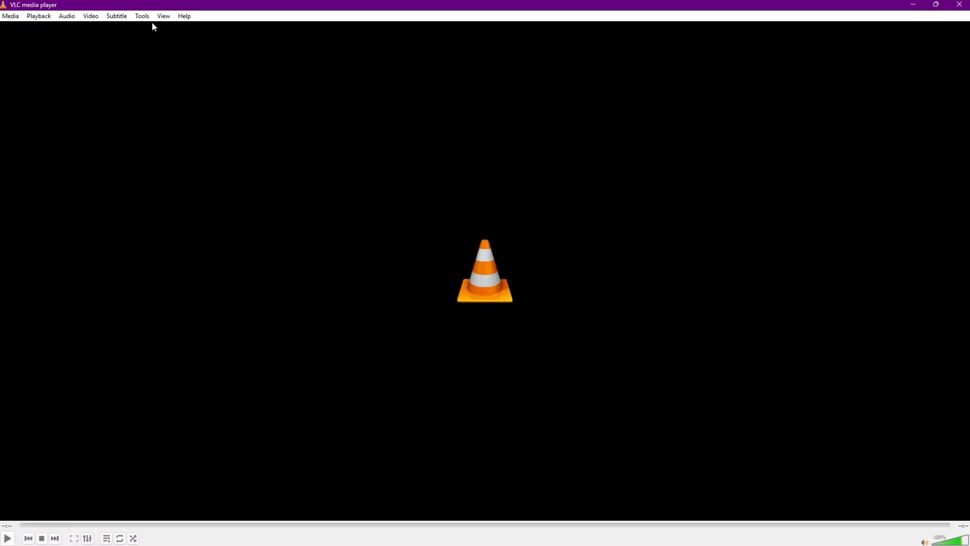
left_click(147, 18)
left_click(188, 128)
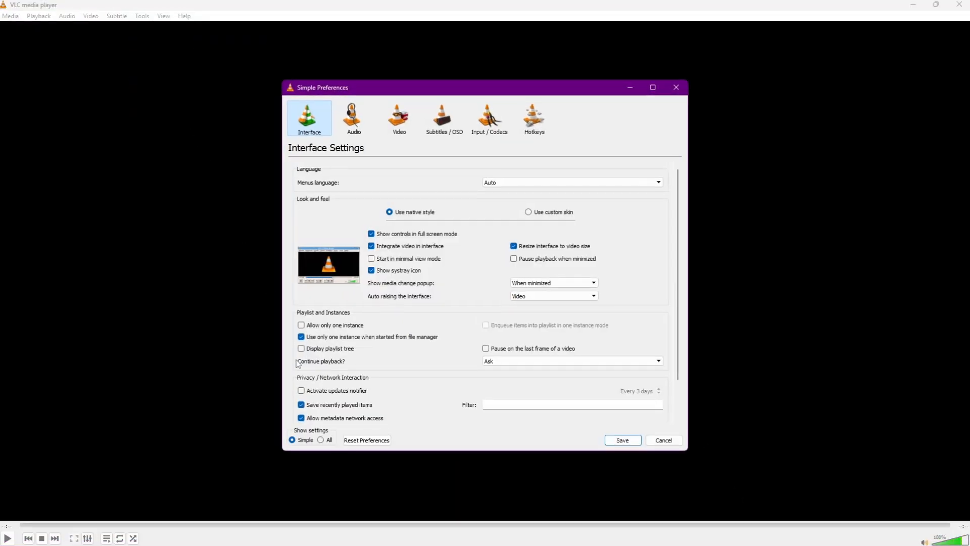
left_click(328, 439)
Step: Disable the Scene video filter in the video Filters settings, save the preferences and close VLC
scroll(337, 364, "down", 4)
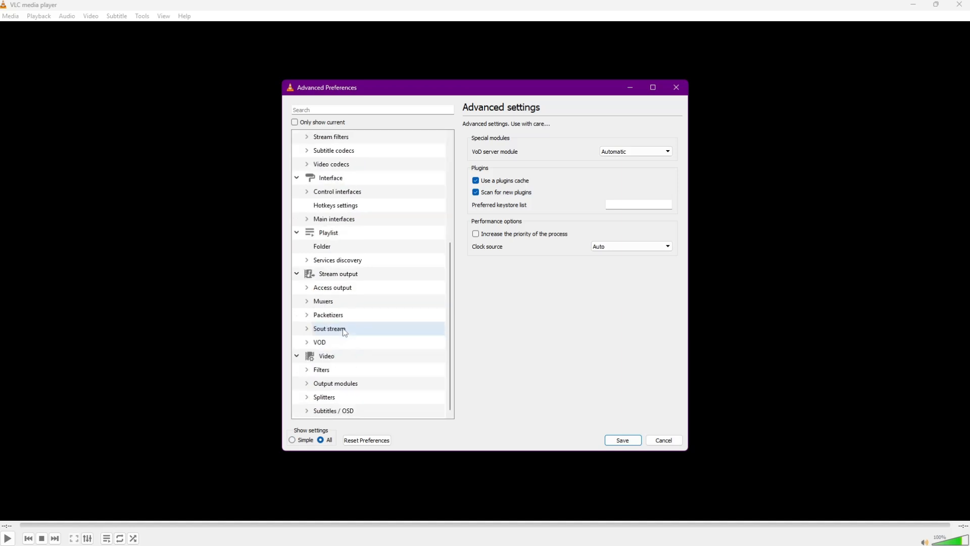
left_click(323, 370)
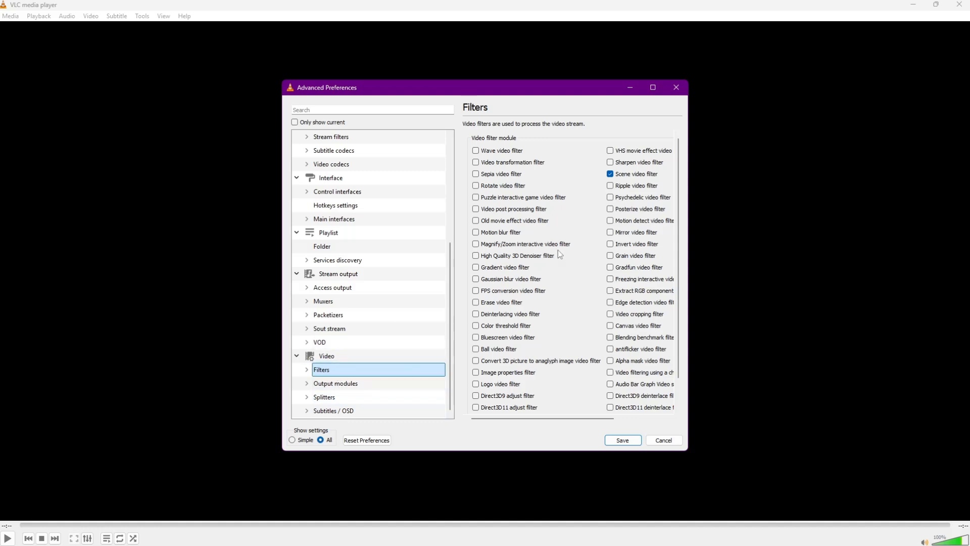
left_click(612, 175)
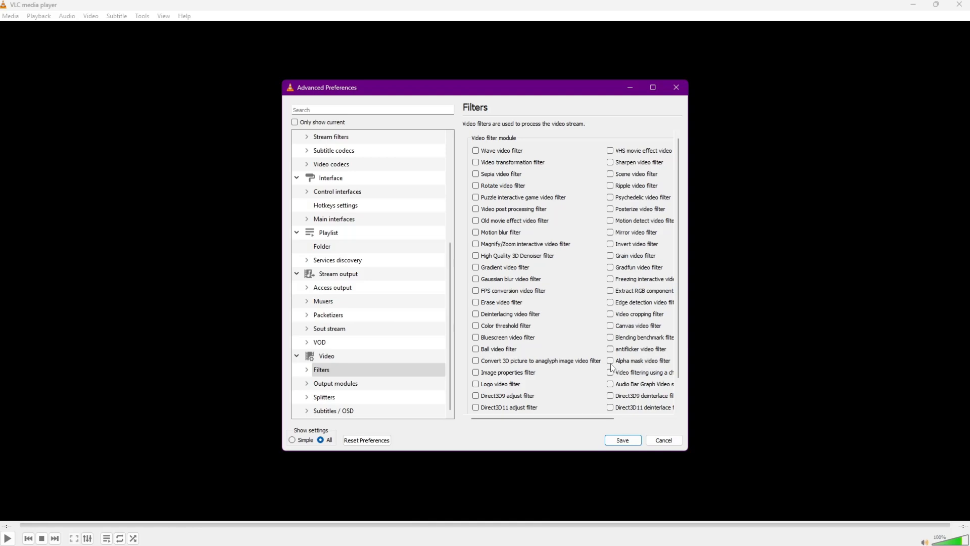
left_click(621, 442)
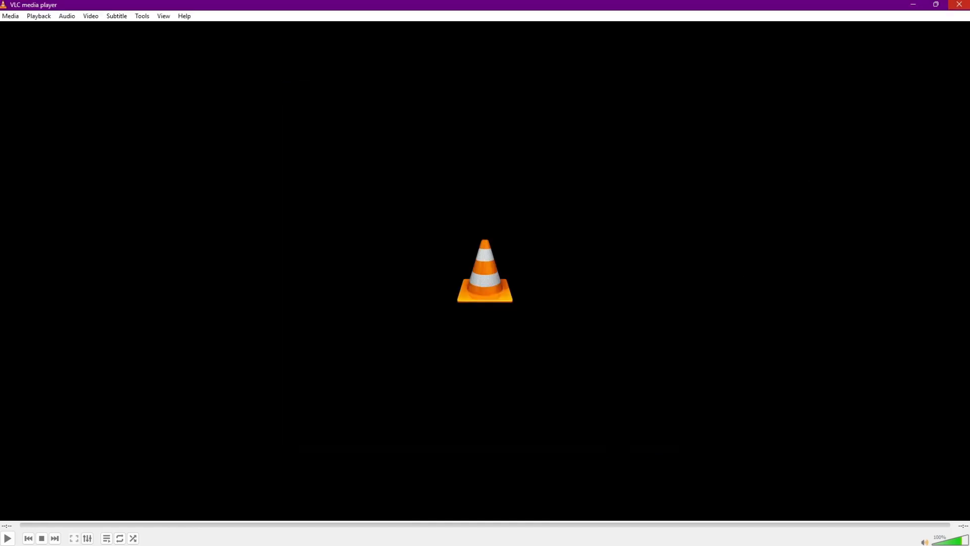
left_click(959, 5)
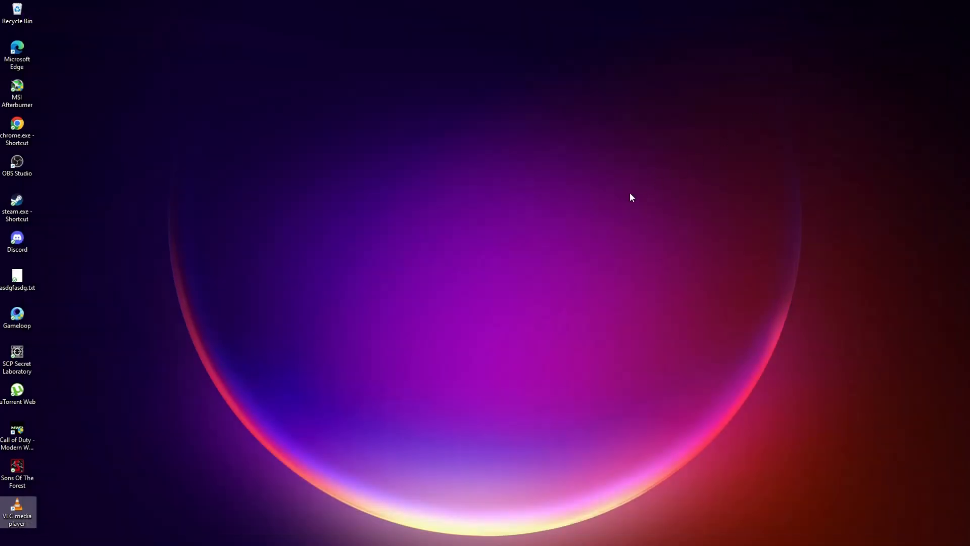